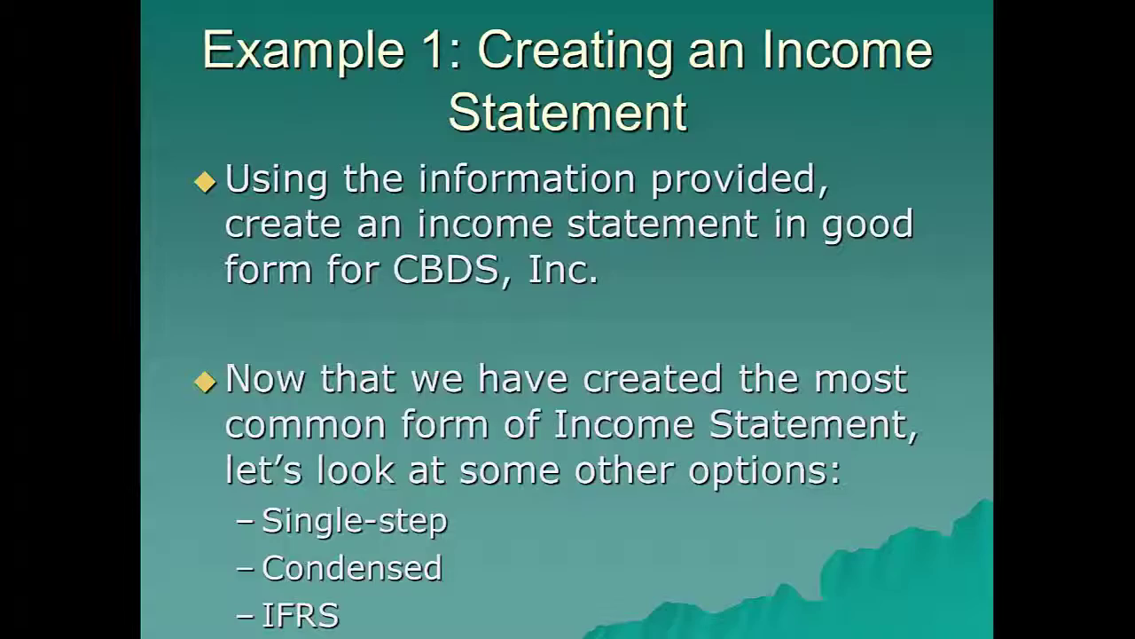
# Step: Show the top of the Income Statement sheet with column E at the left edge
pyautogui.hotkey('alt', 'Tab')
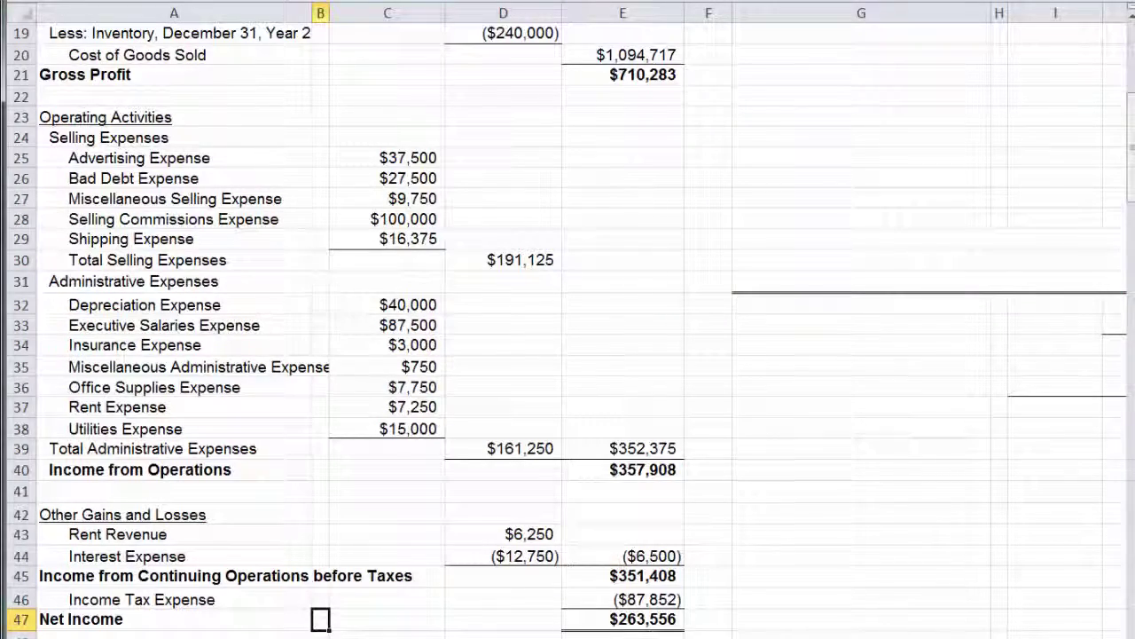
pyautogui.scroll(6, 568, 319)
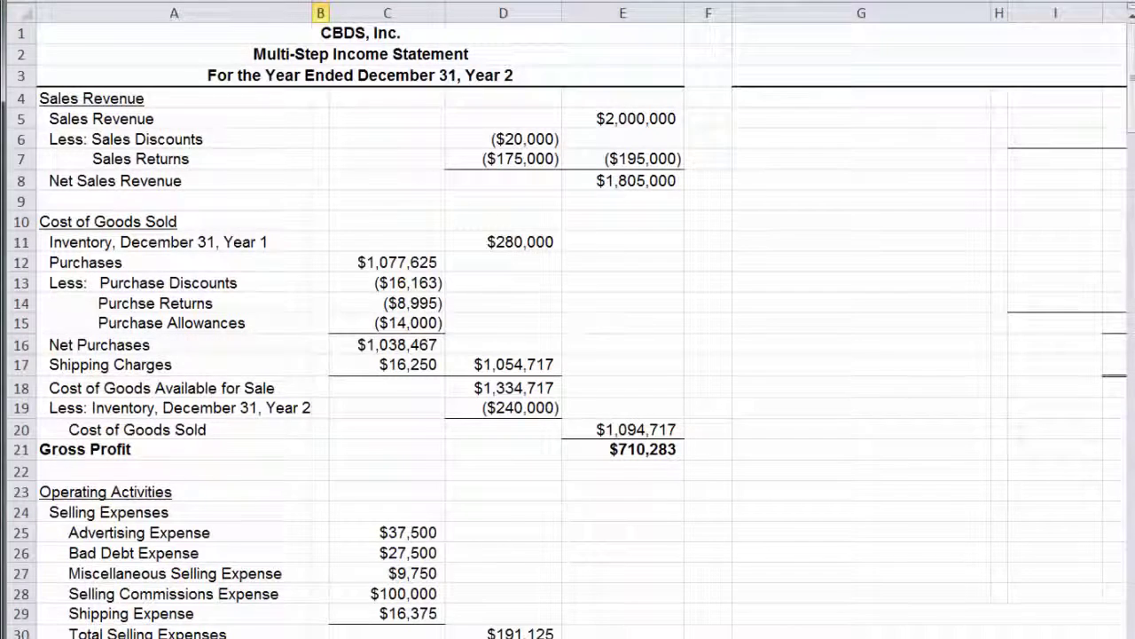
pyautogui.hscroll(4, 568, 320)
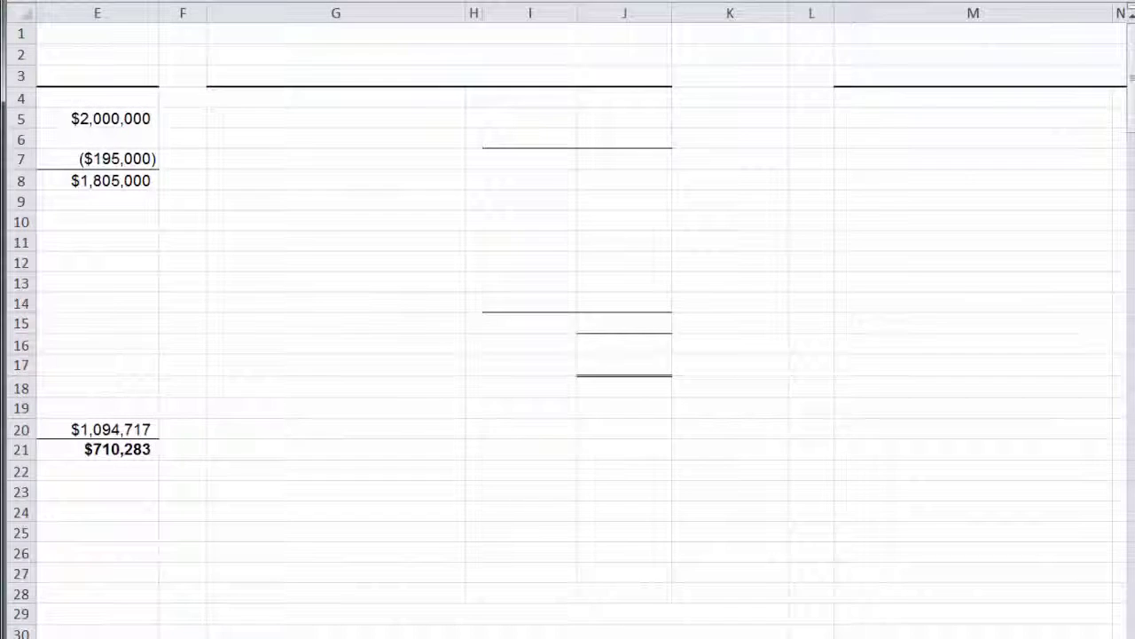
# Step: Reveal the single-step statement in G1:J17 in red and mark its revenue and expense amounts
pyautogui.moveTo(336, 33); pyautogui.dragTo(336, 408)
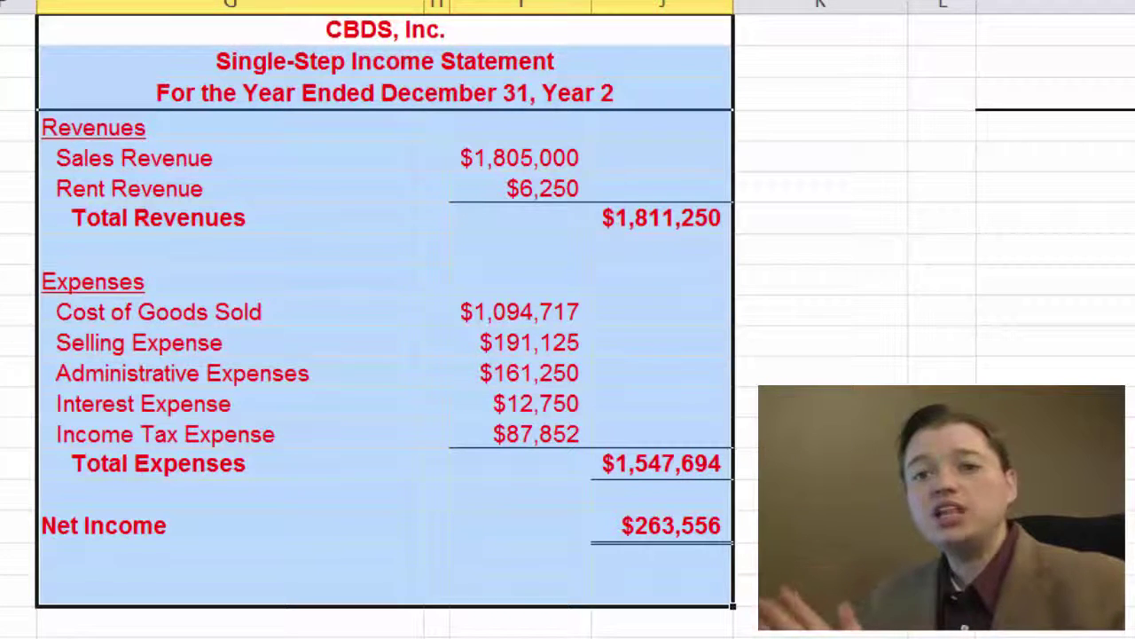
pyautogui.moveTo(526, 128)
pyautogui.mouseDown()
pyautogui.moveTo(452, 157)
pyautogui.moveTo(510, 127)
pyautogui.mouseUp()
pyautogui.moveTo(522, 260)
pyautogui.mouseDown()
pyautogui.moveTo(479, 448)
pyautogui.moveTo(479, 266)
pyautogui.mouseUp()
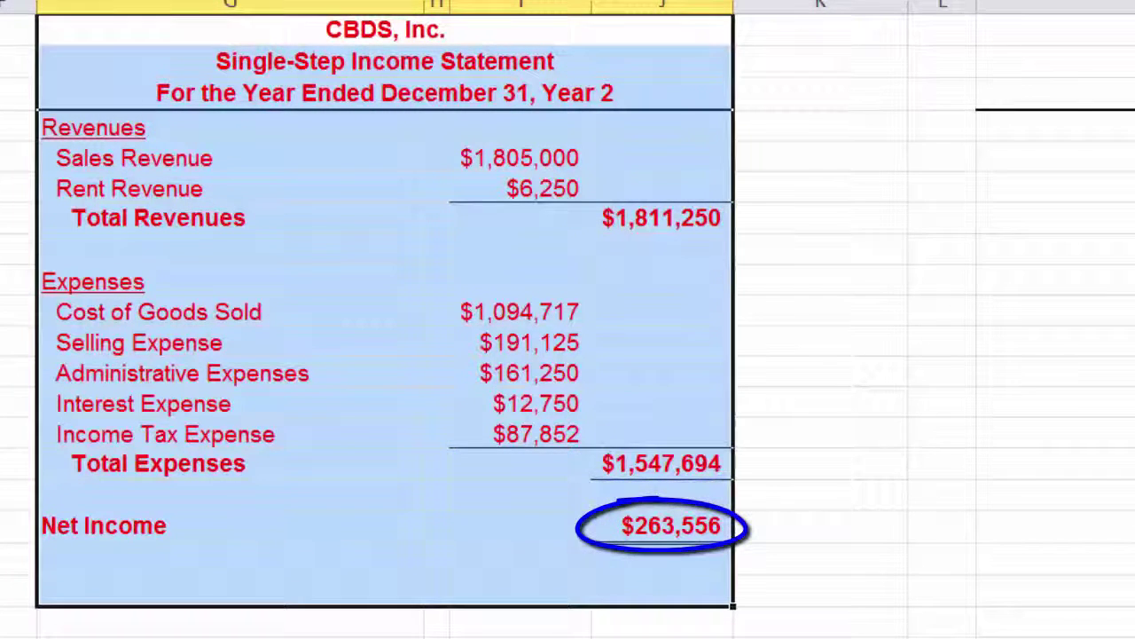
# Step: Highlight the $263,556 Net Income cells, then scroll down below the statement
pyautogui.click(662, 525)
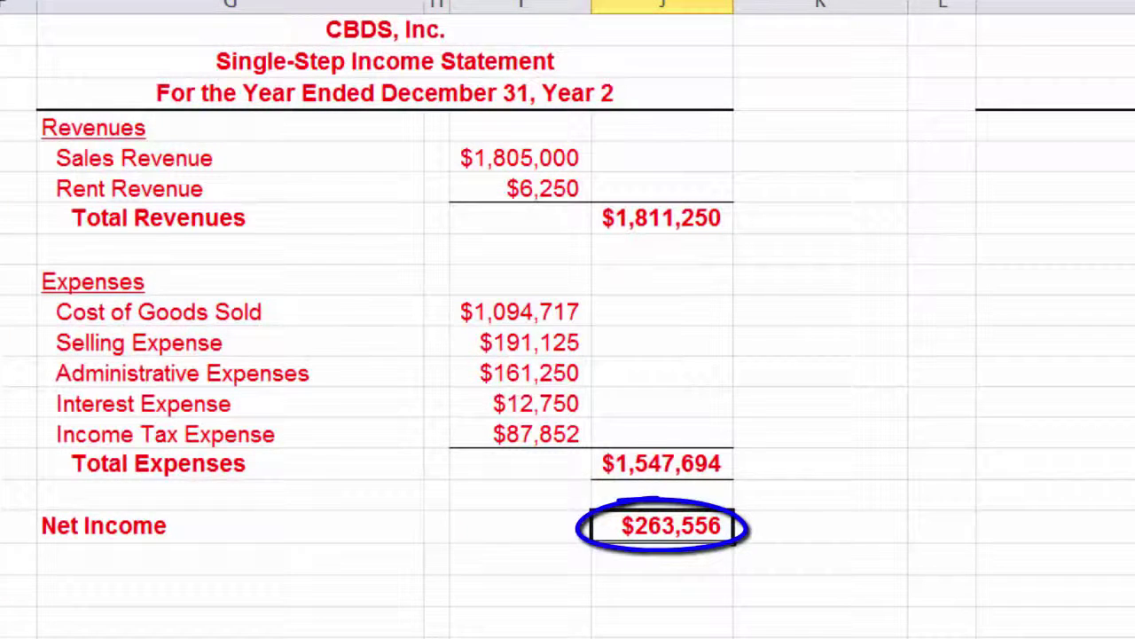
pyautogui.moveTo(521, 494); pyautogui.dragTo(662, 525)
pyautogui.hotkey('shift', 'Right')
pyautogui.hotkey('shift', 'Down')
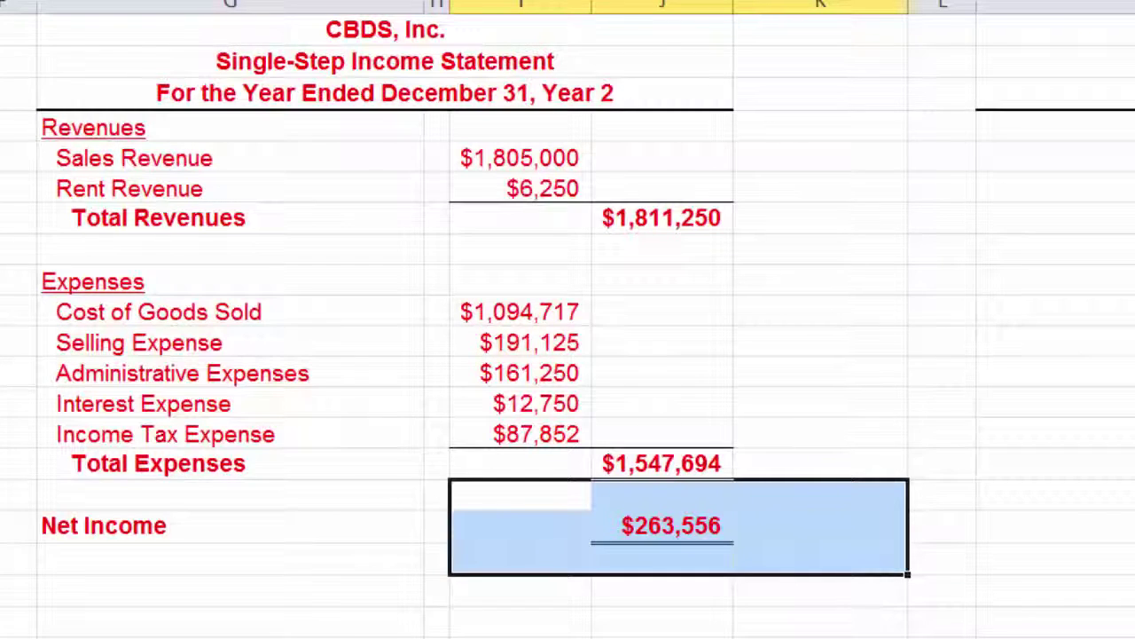
pyautogui.scroll(-2, 567, 319)
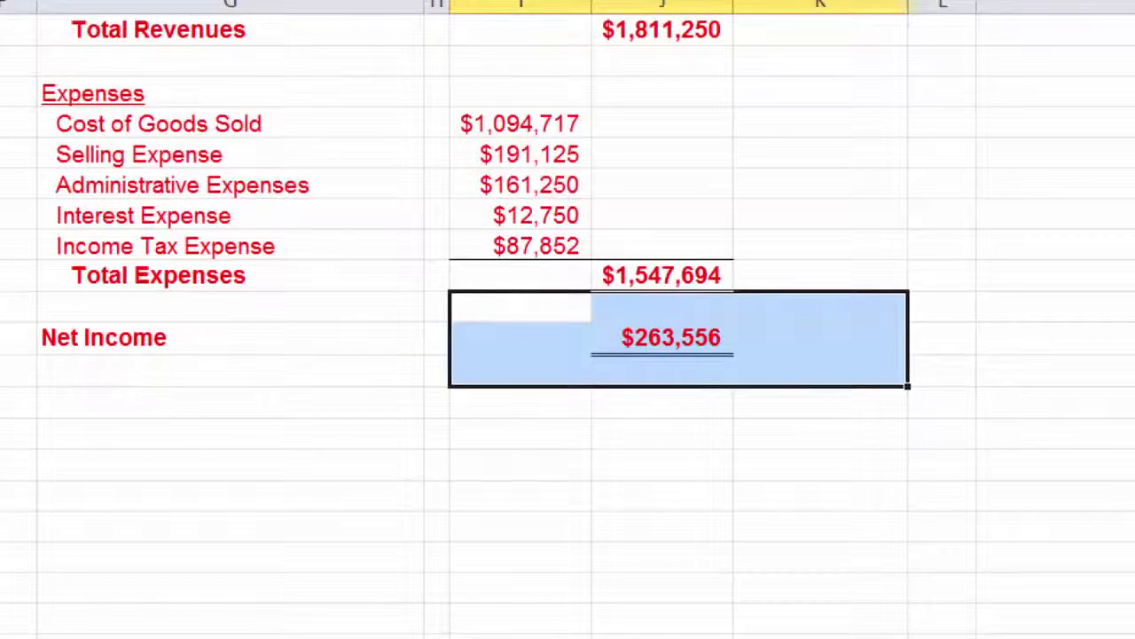
pyautogui.scroll(-3, 567, 320)
pyautogui.scroll(-1, 568, 319)
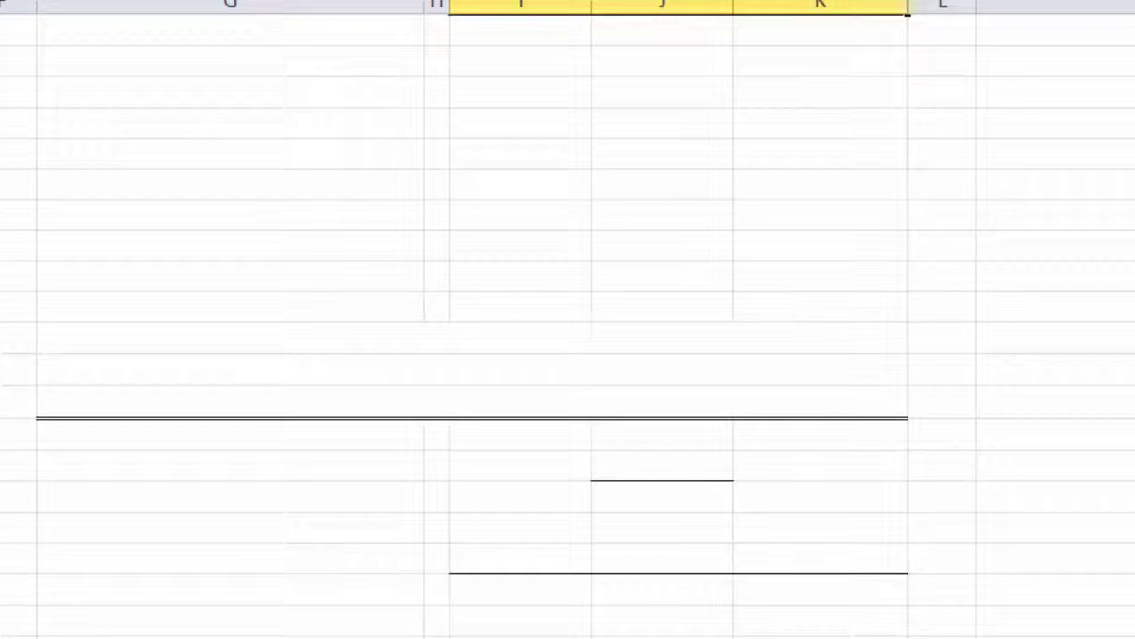
# Step: Select the hidden condensed statement range down past Net Income and show it in red
pyautogui.moveTo(825, 337); pyautogui.dragTo(825, 465)
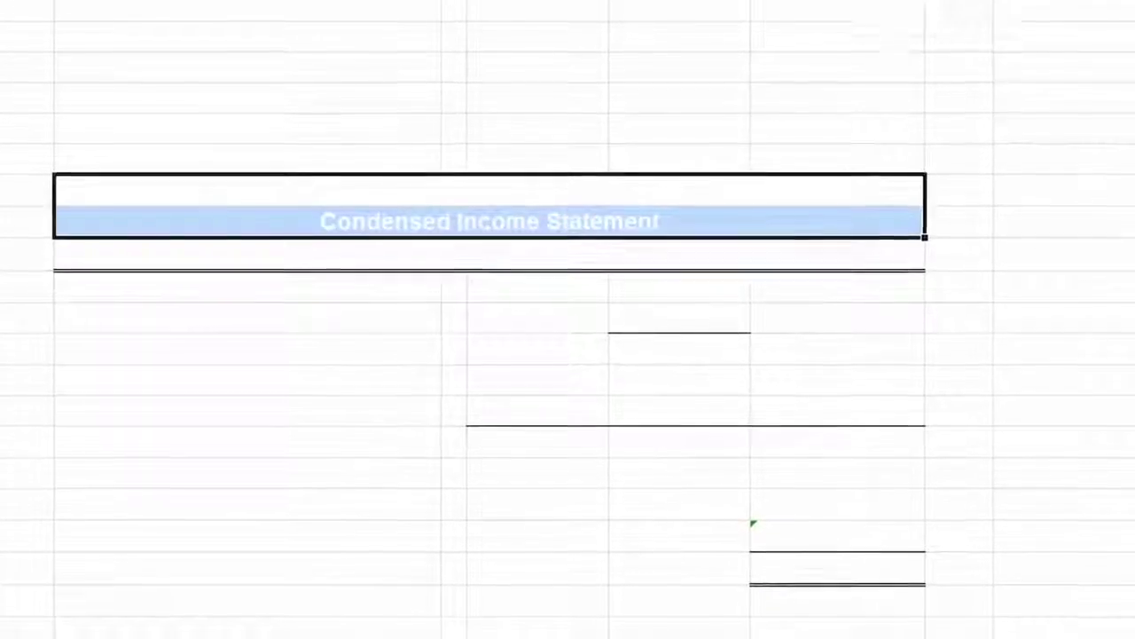
pyautogui.moveTo(825, 257); pyautogui.dragTo(825, 573)
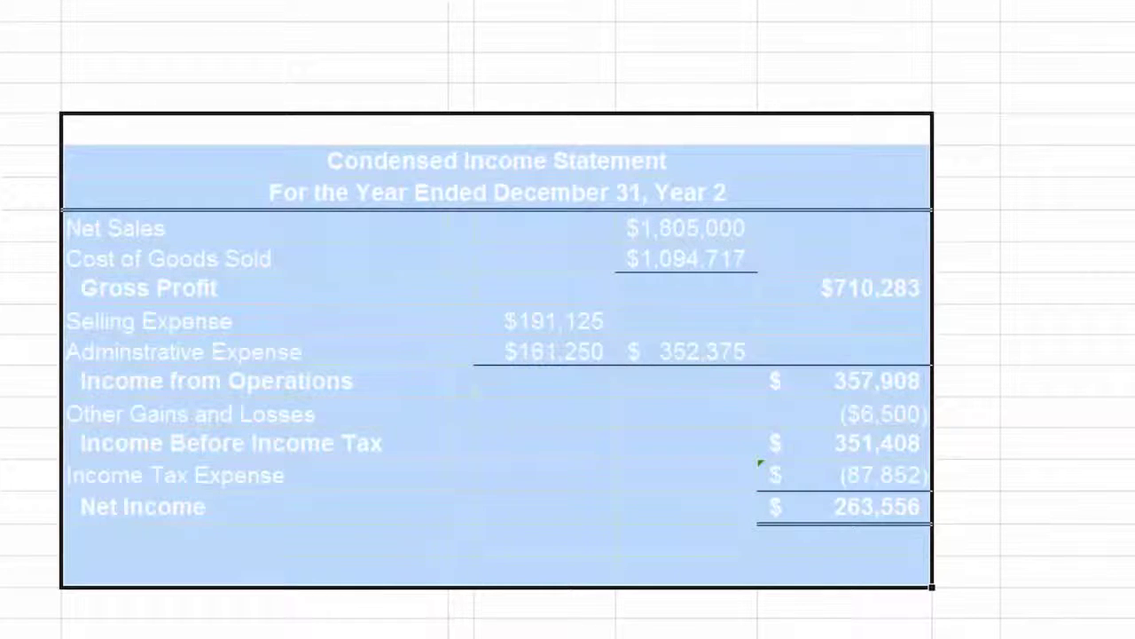
pyautogui.click(256, 10)
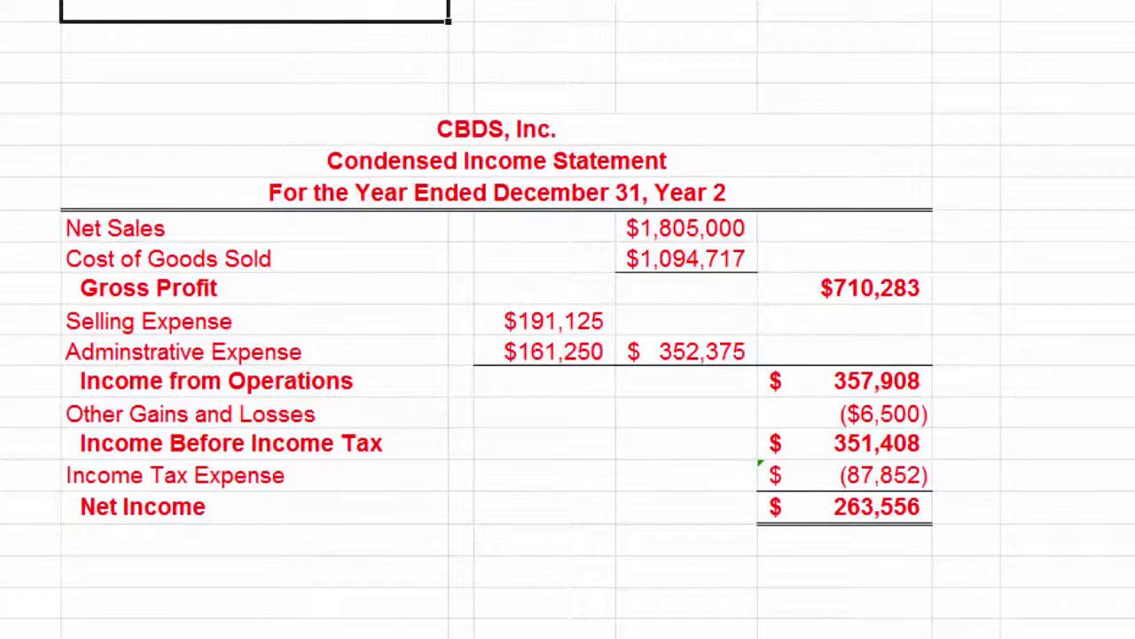
pyautogui.click(844, 506)
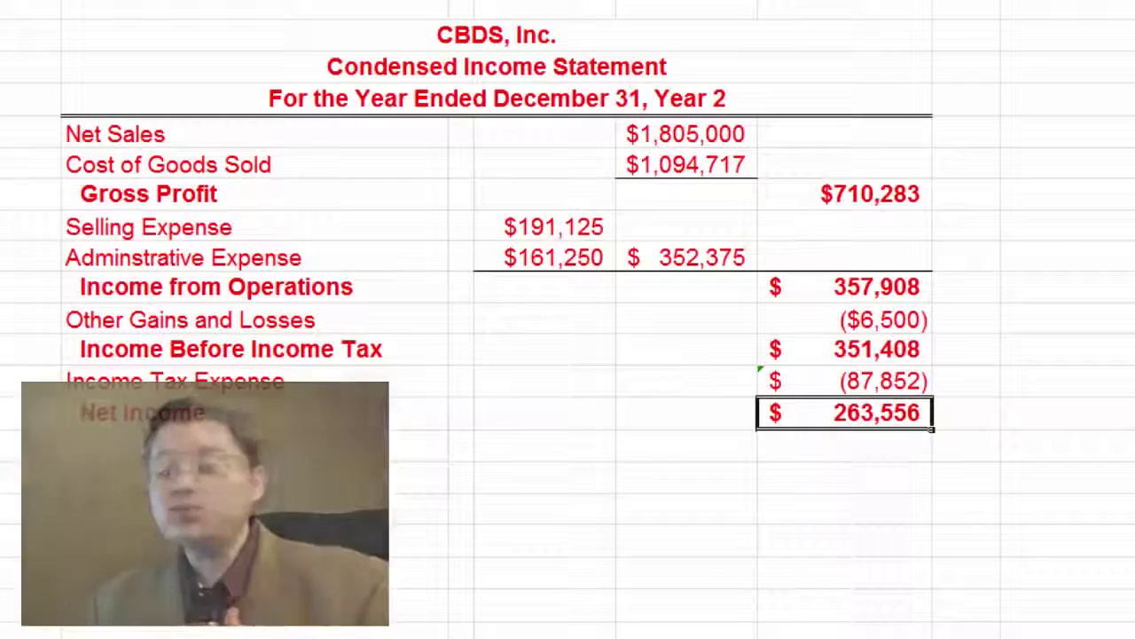
# Step: Circle Gross Profit 710,283, Income from Operations 357,908, Income Before Tax 351,408 and Net Income 263,556
pyautogui.moveTo(871, 161)
pyautogui.mouseDown()
pyautogui.moveTo(803, 211)
pyautogui.moveTo(930, 215)
pyautogui.moveTo(855, 161)
pyautogui.moveTo(834, 165)
pyautogui.mouseUp()
pyautogui.moveTo(873, 244)
pyautogui.mouseDown()
pyautogui.moveTo(803, 277)
pyautogui.moveTo(908, 310)
pyautogui.moveTo(887, 247)
pyautogui.moveTo(857, 248)
pyautogui.mouseUp()
pyautogui.moveTo(872, 318)
pyautogui.mouseDown()
pyautogui.moveTo(829, 358)
pyautogui.moveTo(914, 379)
pyautogui.moveTo(882, 319)
pyautogui.mouseUp()
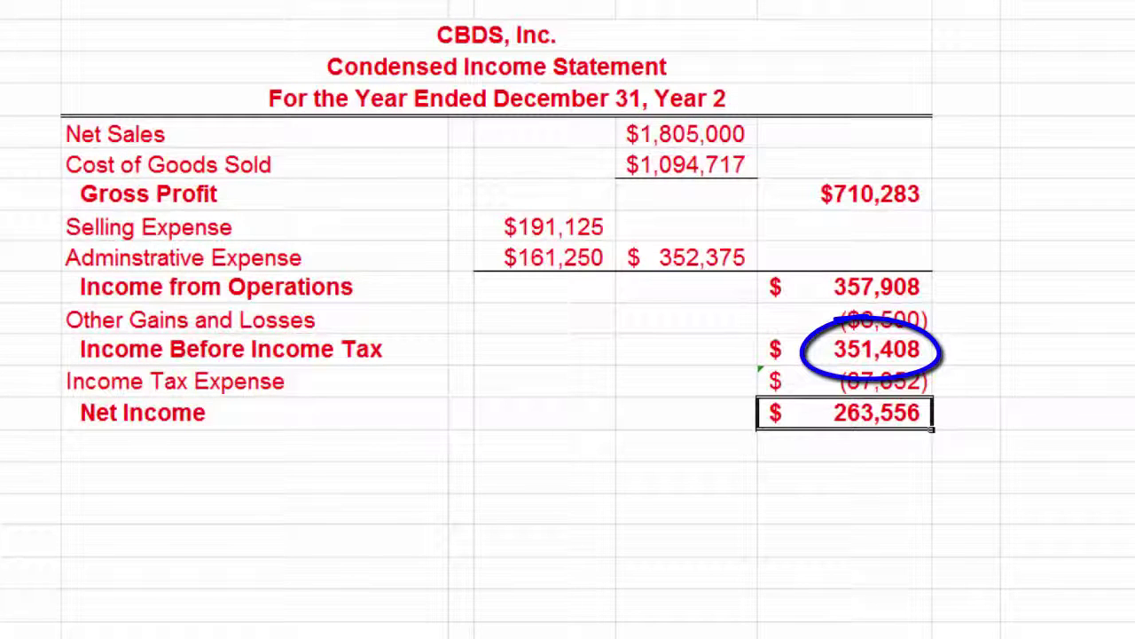
pyautogui.moveTo(851, 394)
pyautogui.mouseDown()
pyautogui.moveTo(933, 434)
pyautogui.moveTo(878, 392)
pyautogui.mouseUp()
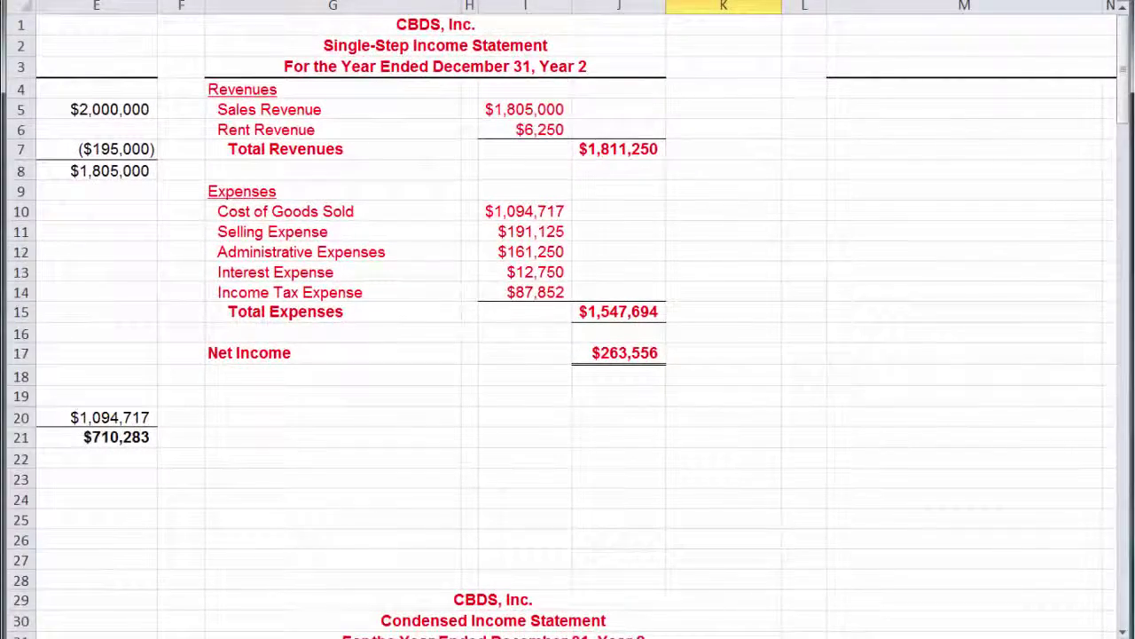
# Step: Select M1:Q49 and show the hidden IFRS profit-or-loss statement in red
pyautogui.hscroll(5, 568, 319)
pyautogui.click(268, 66)
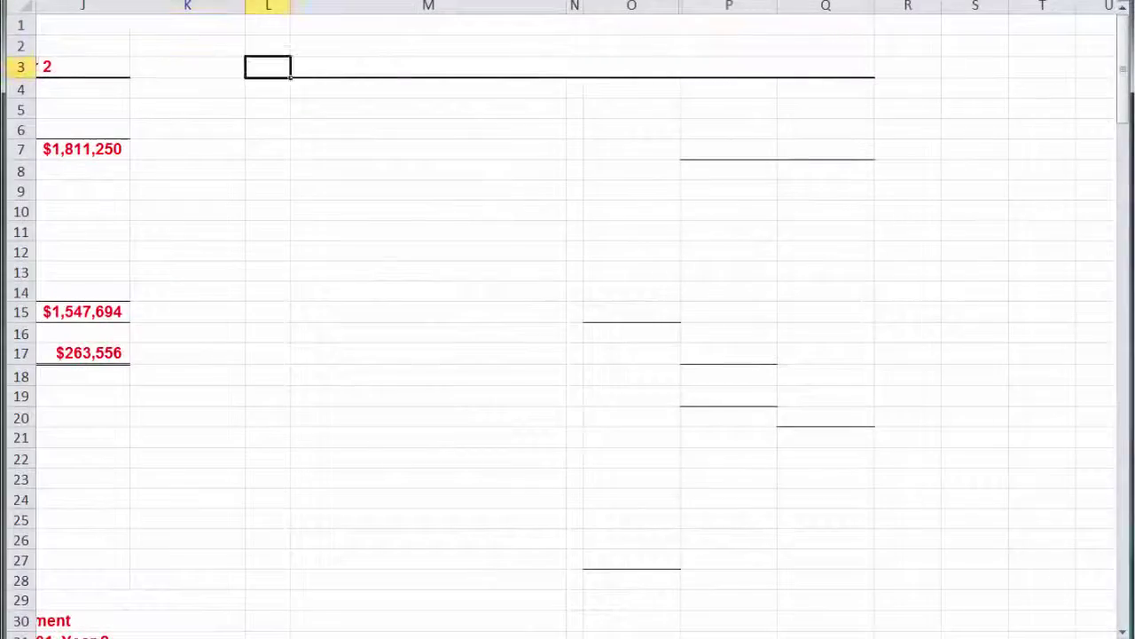
pyautogui.moveTo(428, 25); pyautogui.dragTo(874, 596)
pyautogui.scroll(7, 582, 319)
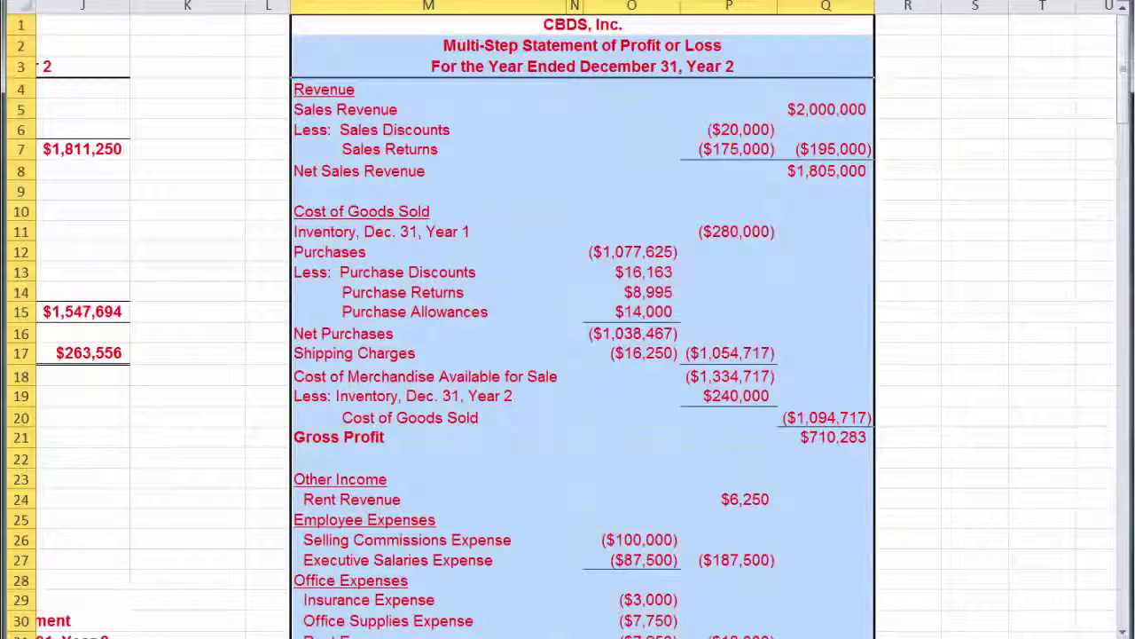
pyautogui.scroll(-6, 582, 319)
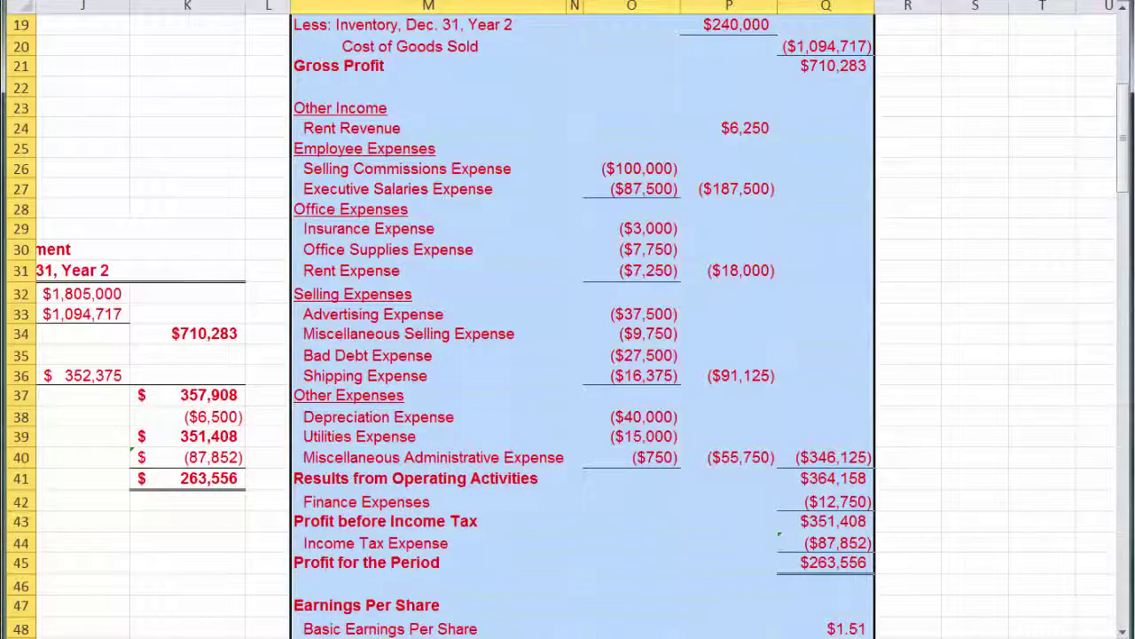
pyautogui.scroll(6, 568, 319)
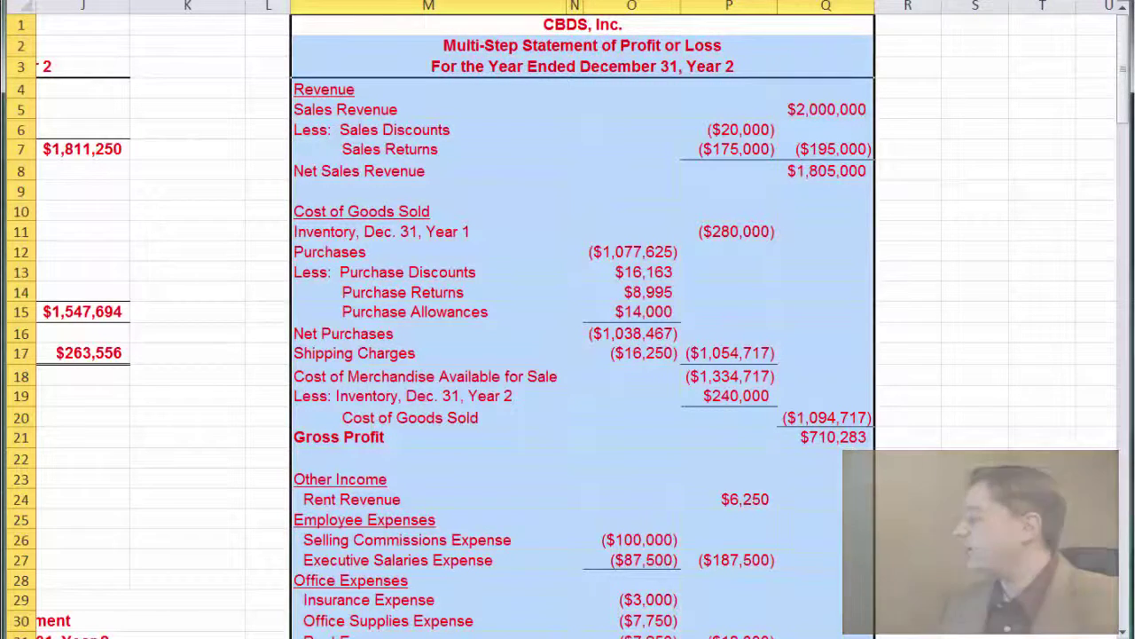
# Step: Outline the revenue and cost of goods sold section, then the Employee and Office Expenses groups
pyautogui.moveTo(266, 69)
pyautogui.mouseDown()
pyautogui.moveTo(272, 119)
pyautogui.moveTo(901, 71)
pyautogui.moveTo(262, 80)
pyautogui.mouseUp()
pyautogui.scroll(-5, 568, 319)
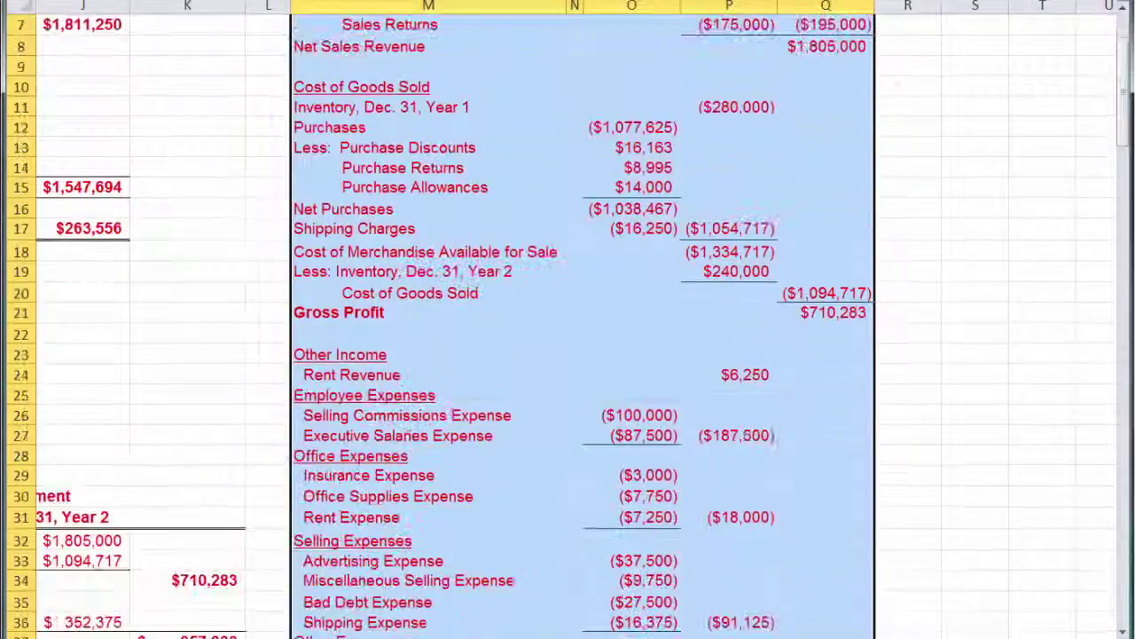
pyautogui.scroll(-2, 568, 320)
pyautogui.moveTo(259, 76)
pyautogui.mouseDown()
pyautogui.moveTo(266, 147)
pyautogui.moveTo(807, 78)
pyautogui.mouseUp()
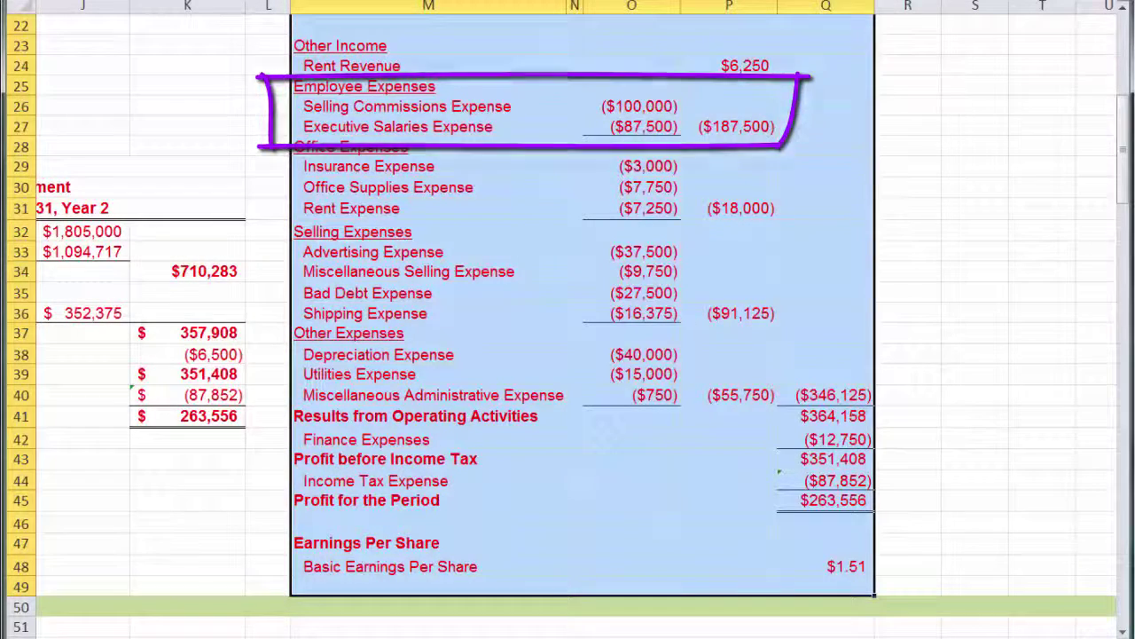
pyautogui.press('e')
pyautogui.moveTo(282, 135)
pyautogui.mouseDown()
pyautogui.moveTo(481, 232)
pyautogui.moveTo(293, 135)
pyautogui.moveTo(830, 135)
pyautogui.mouseUp()
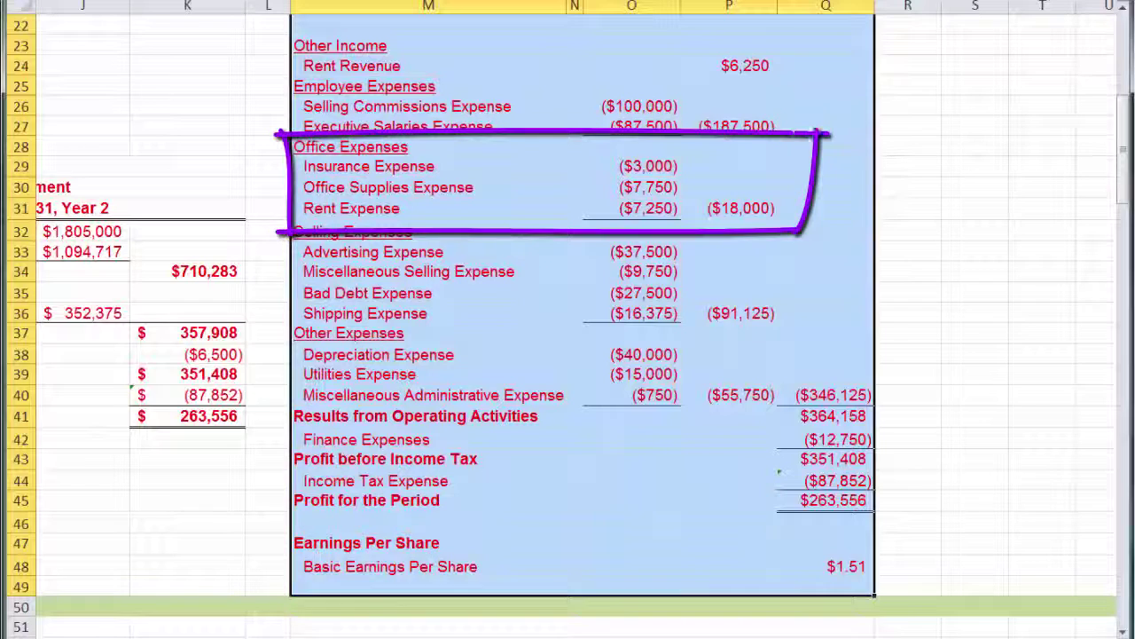